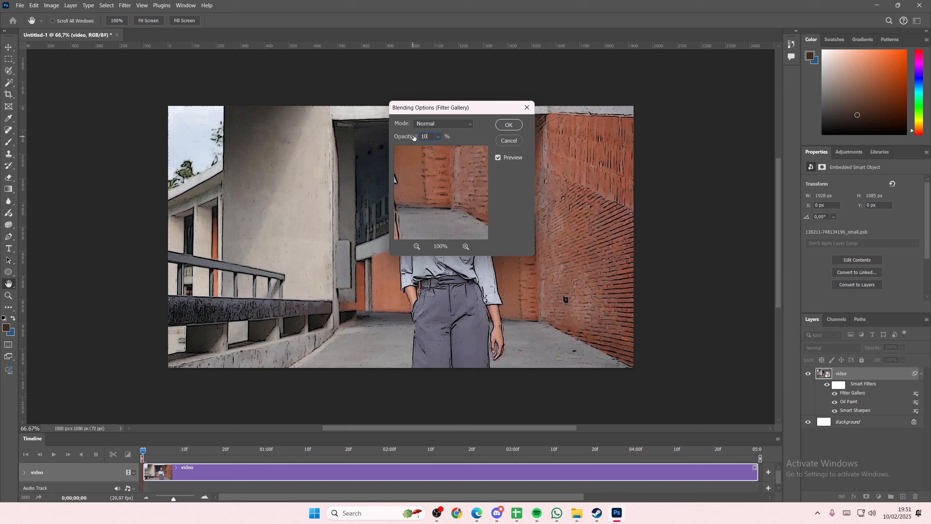
# Set the blending opacity of the video layer's Filter Gallery smart filter to 10%
pyautogui.press('Return')
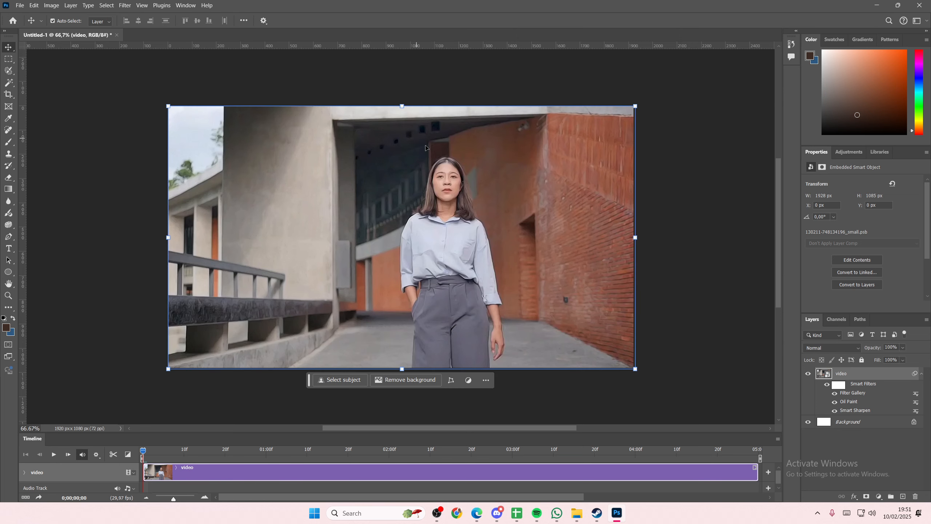
pyautogui.rightClick(857, 395)
pyautogui.click(858, 395)
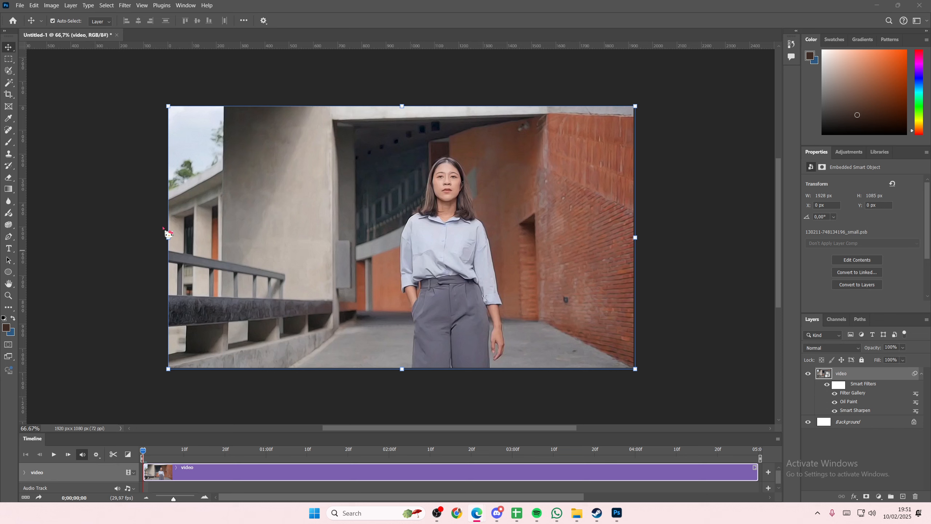
# Add a second Filter Gallery smart filter using Poster Edges with Edge Thickness 0, Edge Intensity 0 and Posterization 2
pyautogui.click(126, 6)
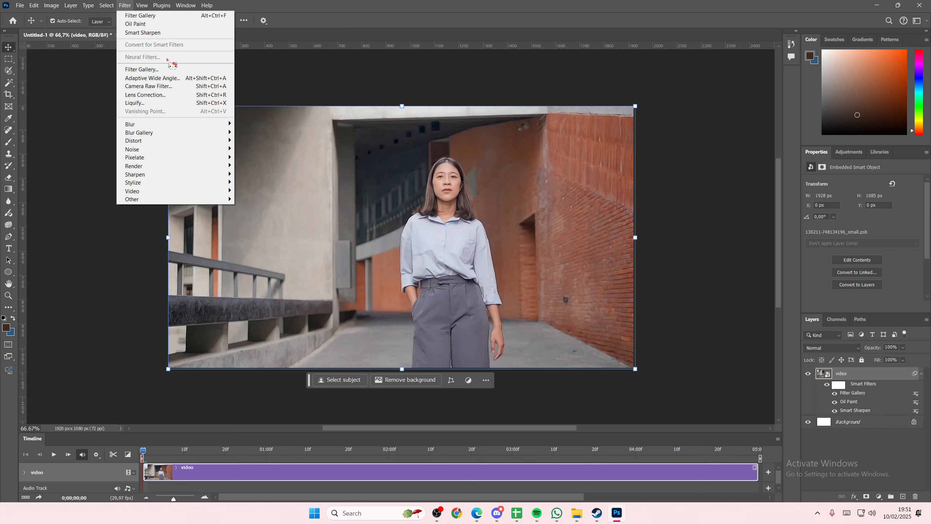
pyautogui.click(170, 69)
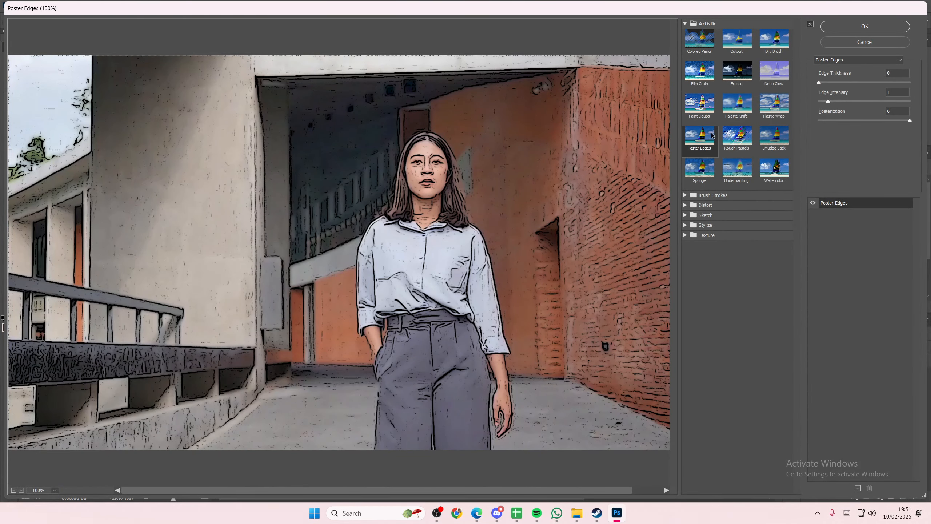
pyautogui.click(896, 93)
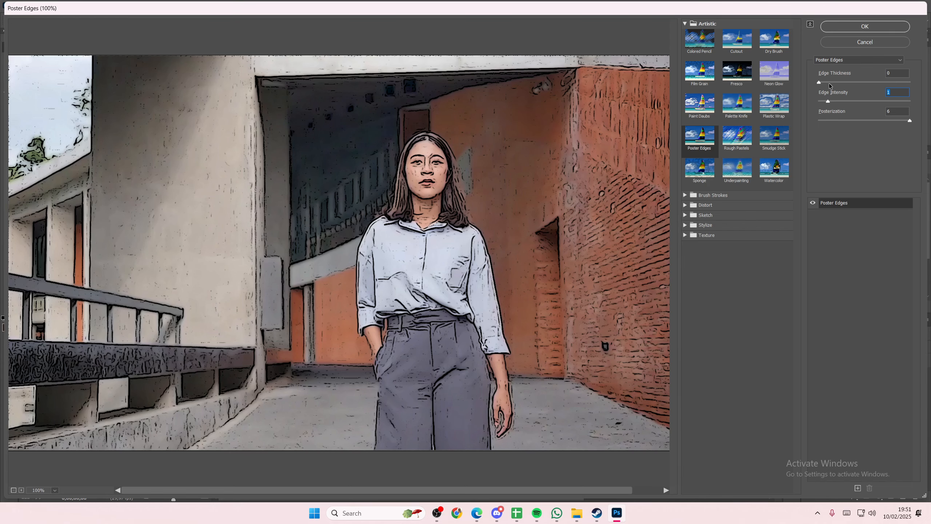
pyautogui.write('0')
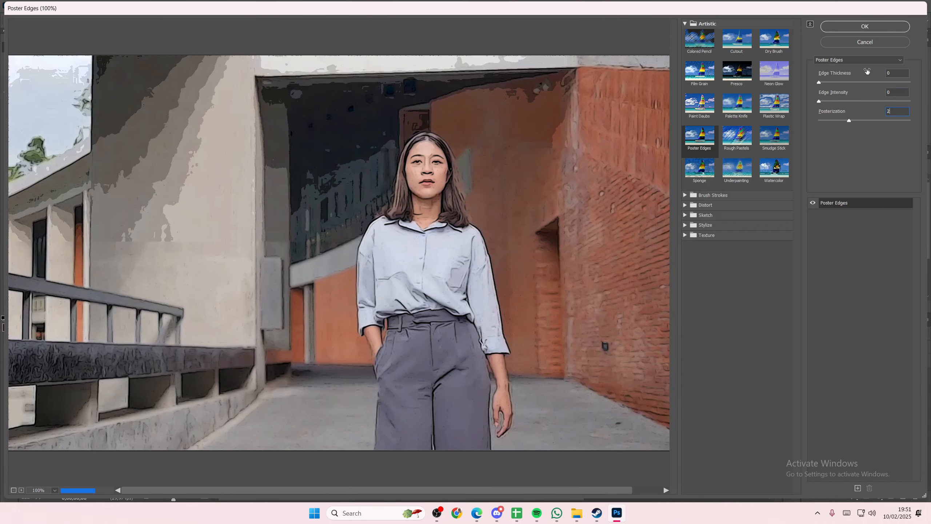
pyautogui.click(865, 27)
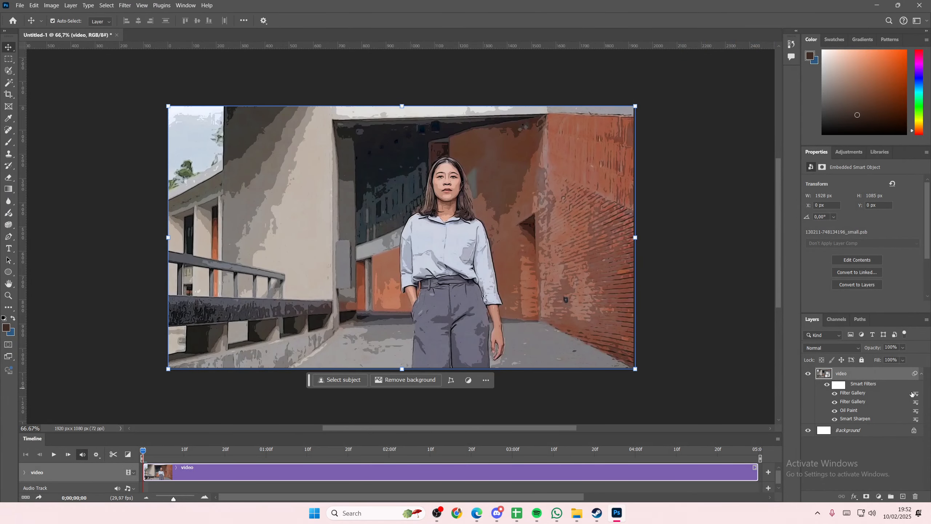
# Set the blending opacity of the newly added Poster Edges Filter Gallery smart filter to 40%
pyautogui.doubleClick(916, 398)
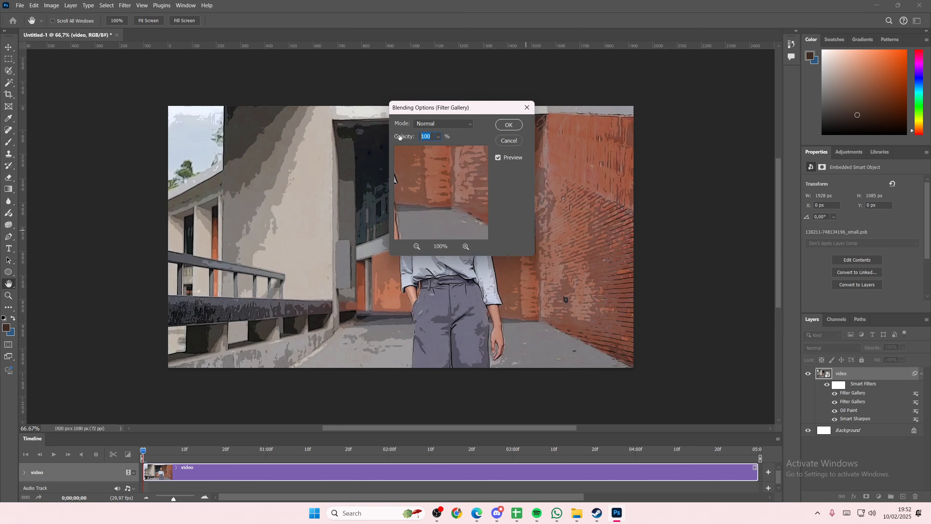
pyautogui.write('40')
pyautogui.press('Return')
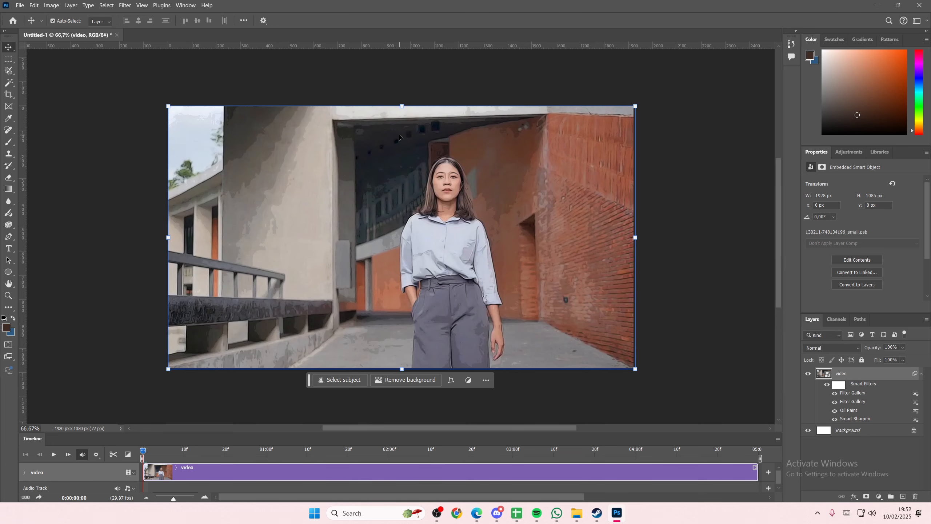
pyautogui.hotkey('alt', 'Tab')
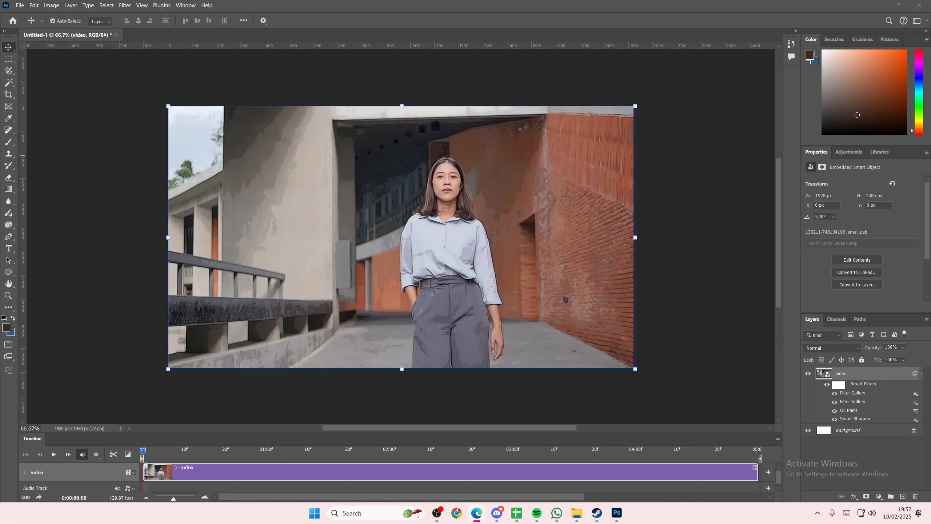
# Apply a Surface Blur smart filter to the video layer with a radius of 15 pixels
pyautogui.click(125, 5)
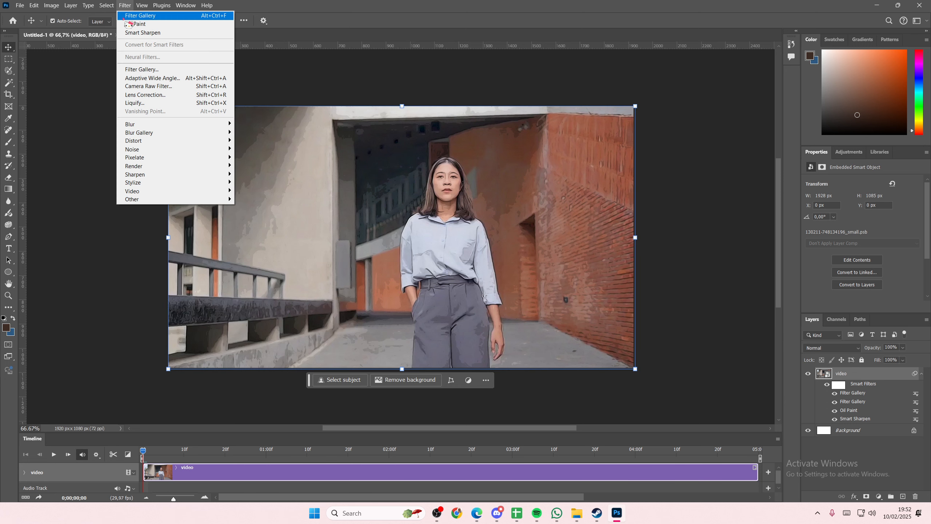
pyautogui.moveTo(149, 125)
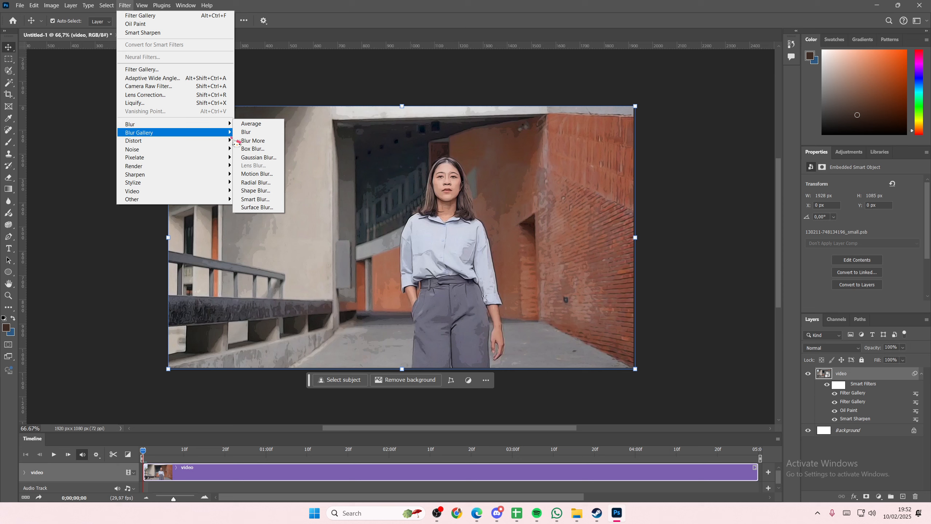
pyautogui.click(257, 208)
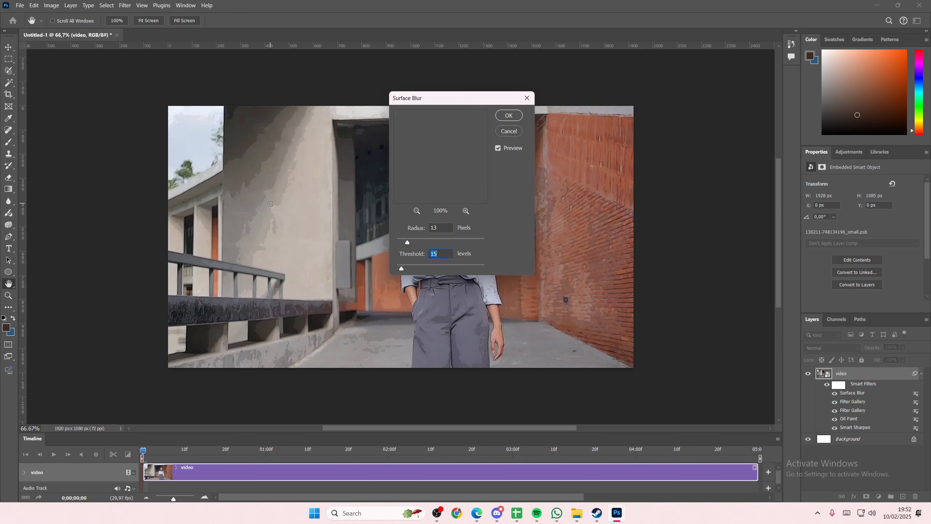
pyautogui.click(448, 229)
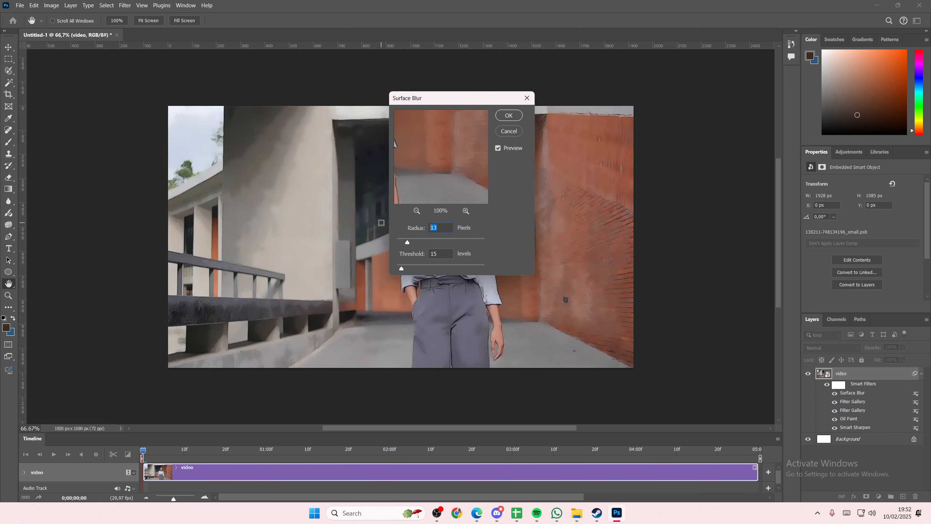
pyautogui.write('15')
pyautogui.click(443, 255)
pyautogui.click(509, 115)
pyautogui.hotkey('alt', 'Tab')
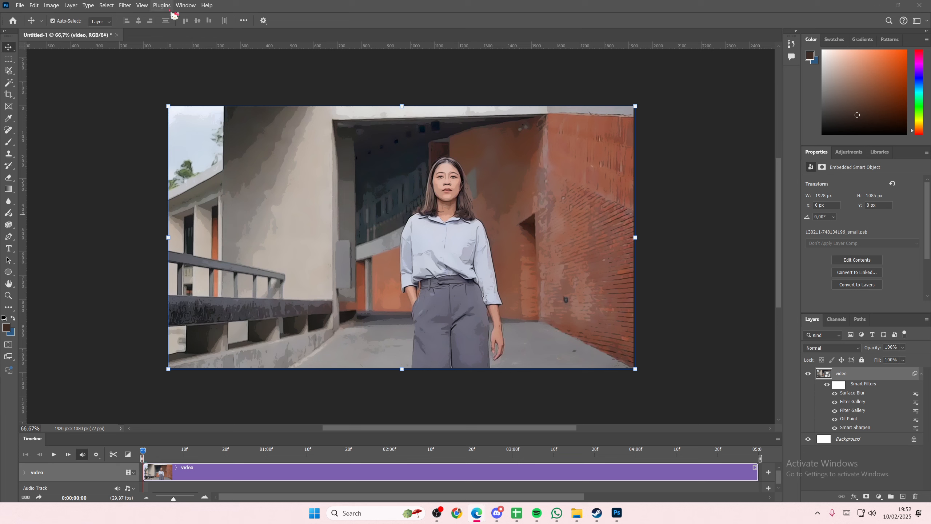
# Apply a second Oil Paint smart filter with Stylization 2.0, Cleanliness 1.0, Scale 0.1, Bristle Detail 0.0 and no lighting
pyautogui.click(125, 5)
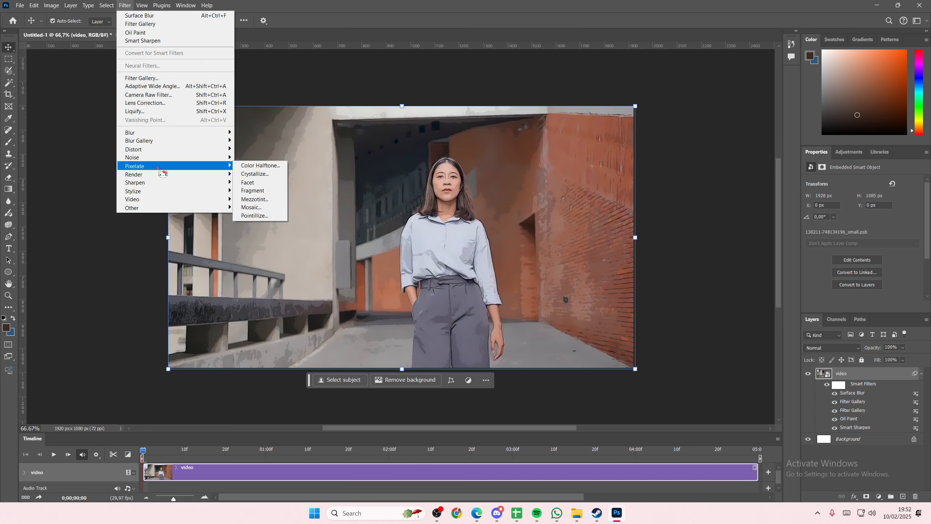
pyautogui.moveTo(185, 191)
pyautogui.click(253, 224)
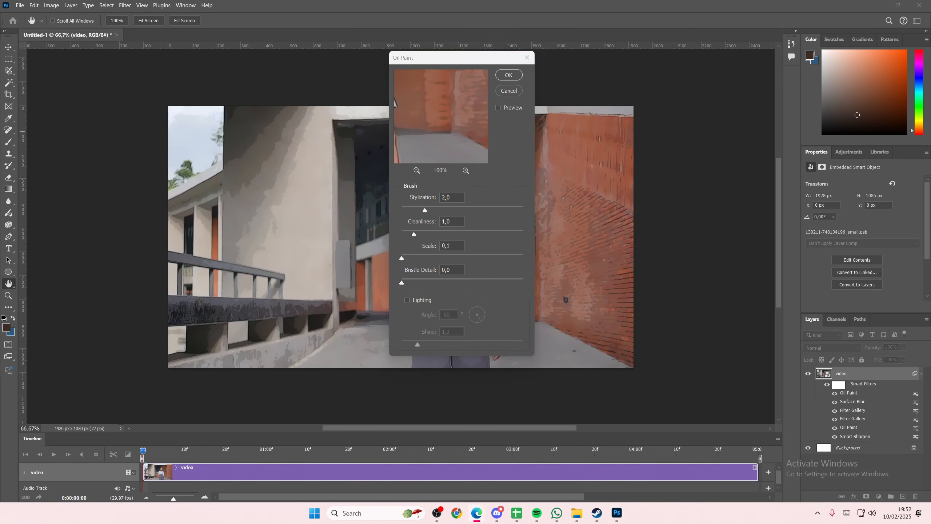
pyautogui.click(513, 83)
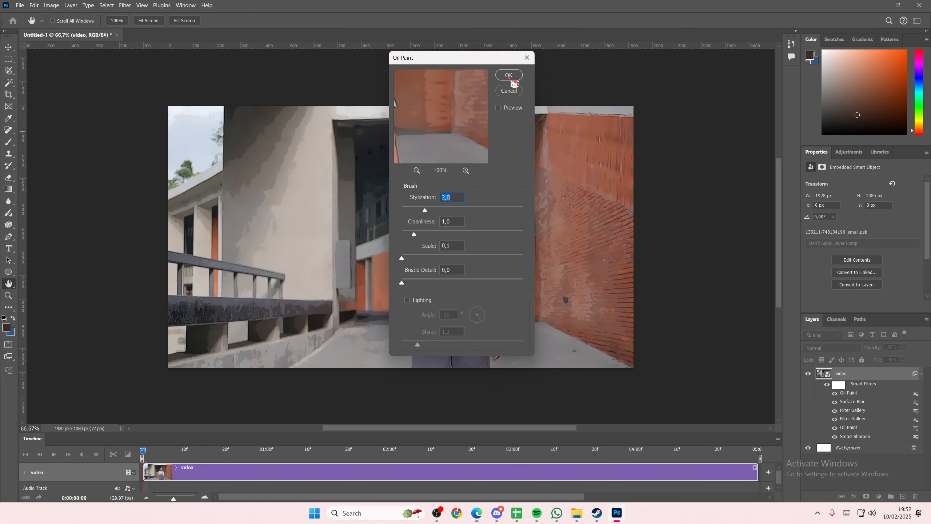
pyautogui.click(512, 78)
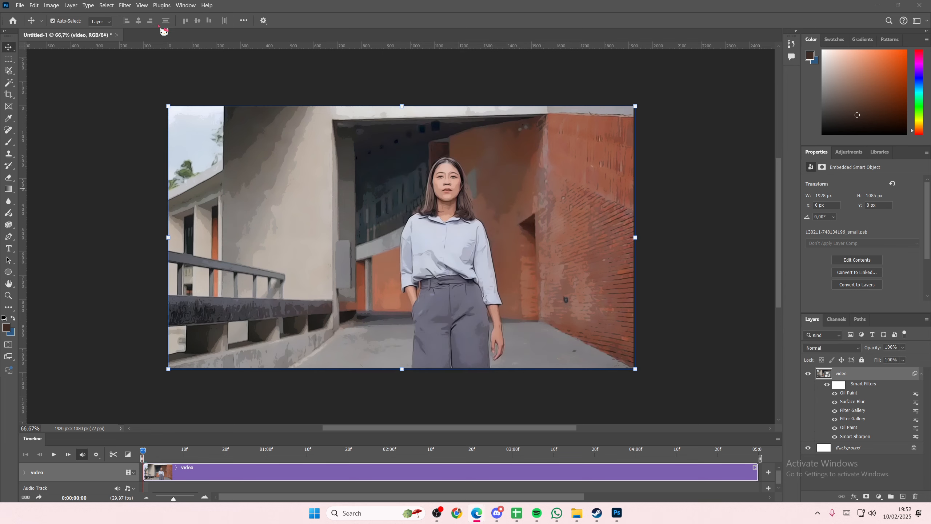
# Apply an Unsharp Mask smart filter with Amount 130%, Radius 3.0 pixels and Threshold 0 levels
pyautogui.click(123, 6)
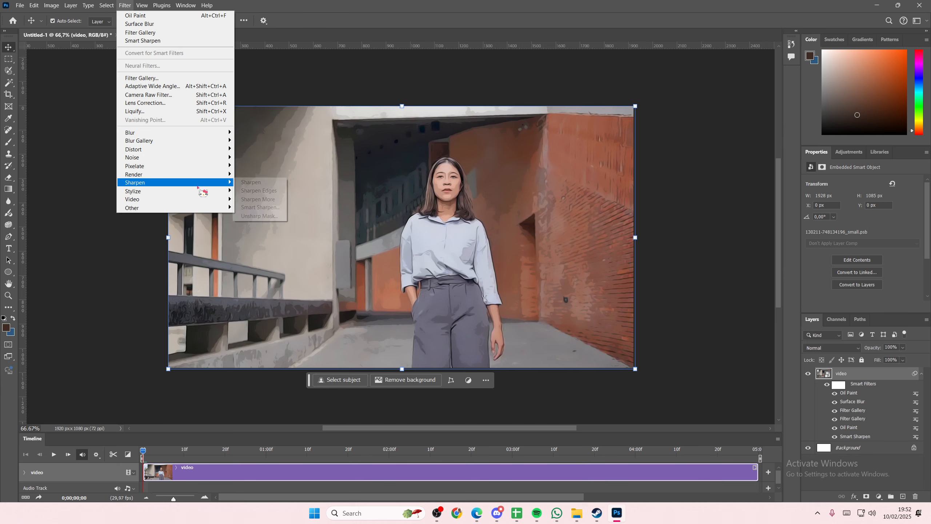
pyautogui.click(261, 215)
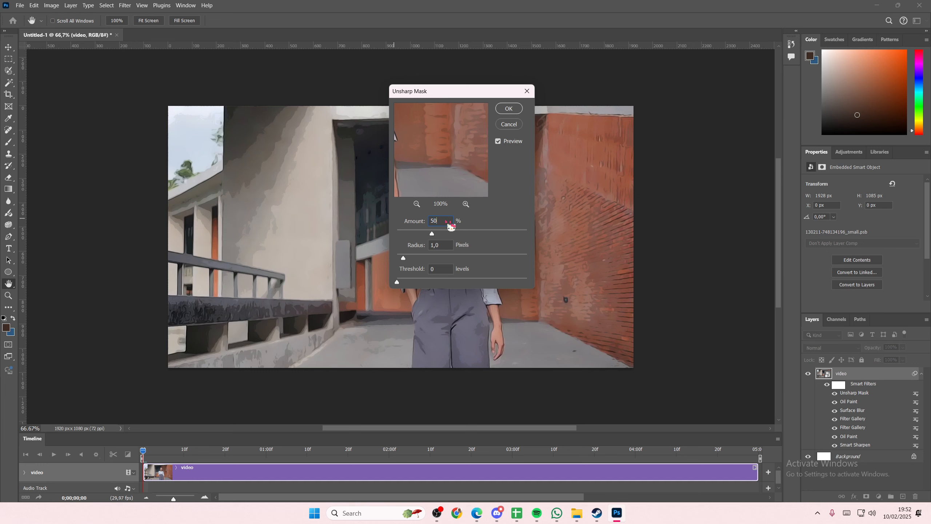
pyautogui.write('13')
pyautogui.doubleClick(448, 245)
pyautogui.write('3')
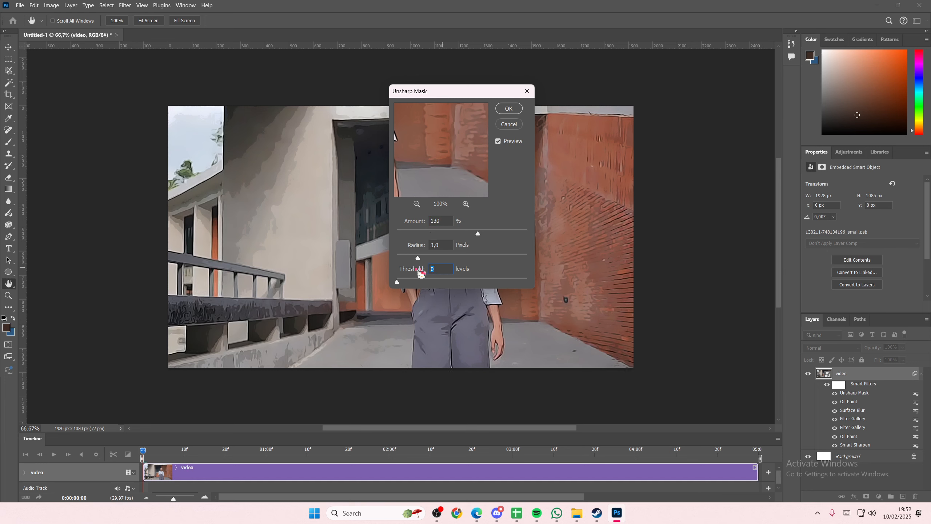
pyautogui.click(503, 111)
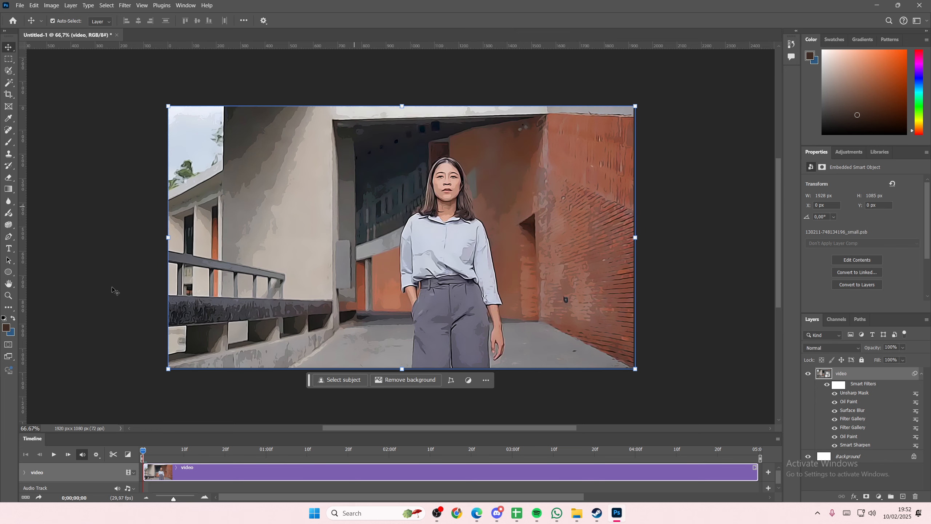
pyautogui.hotkey('alt', 'Tab')
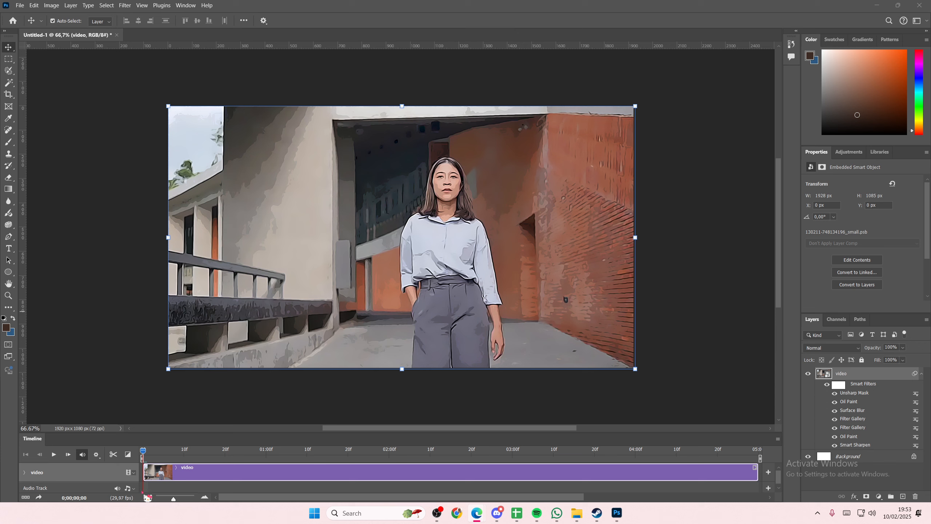
# Add a Levels adjustment layer above the video with the white input level at 250 and the midtones at 1.1
pyautogui.click(143, 452)
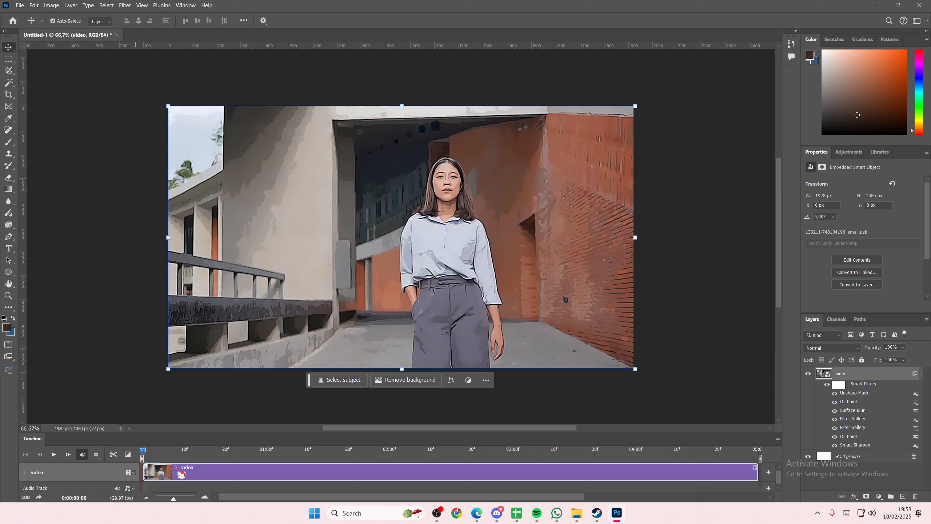
pyautogui.click(879, 496)
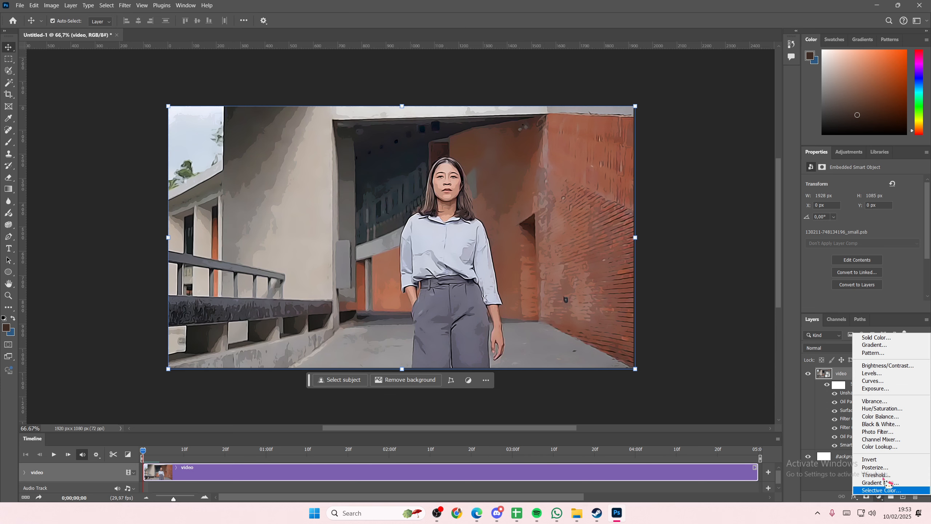
pyautogui.click(873, 374)
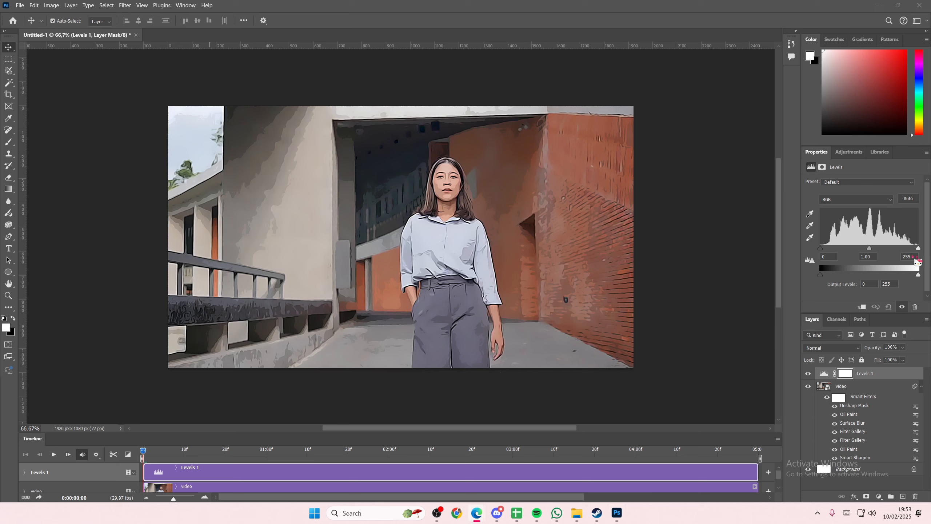
pyautogui.click(913, 257)
pyautogui.moveTo(913, 256); pyautogui.dragTo(901, 256)
pyautogui.write('250')
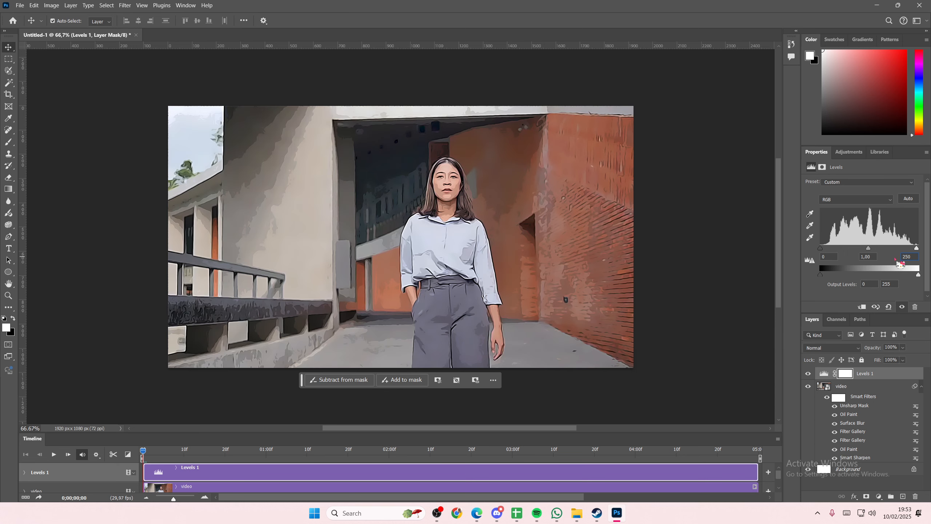
pyautogui.click(867, 257)
pyautogui.write('1,1')
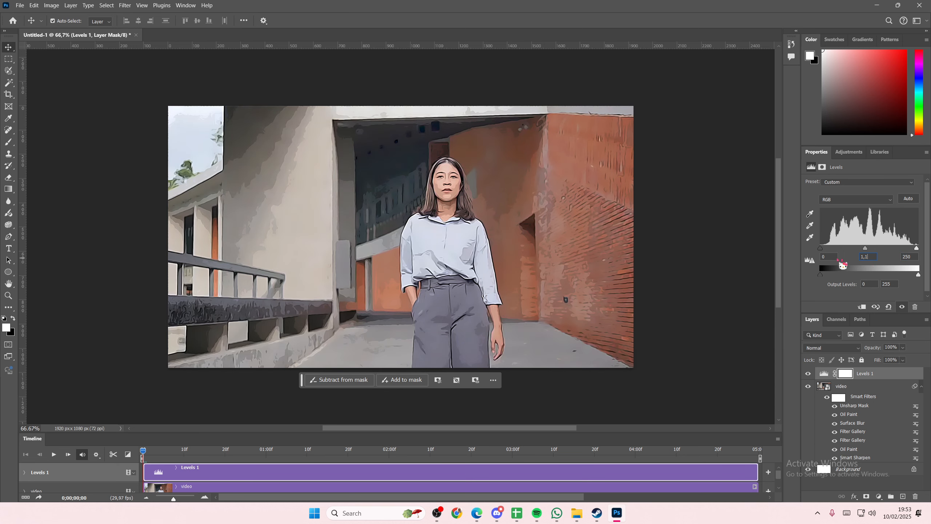
pyautogui.click(841, 261)
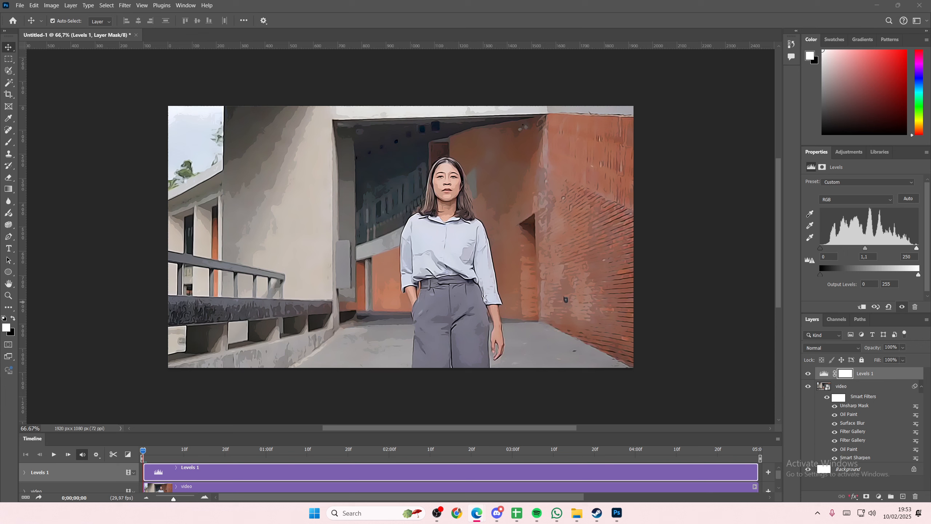
# Add a Vibrance adjustment layer with Vibrance +20 and Saturation +10
pyautogui.click(878, 496)
pyautogui.click(879, 496)
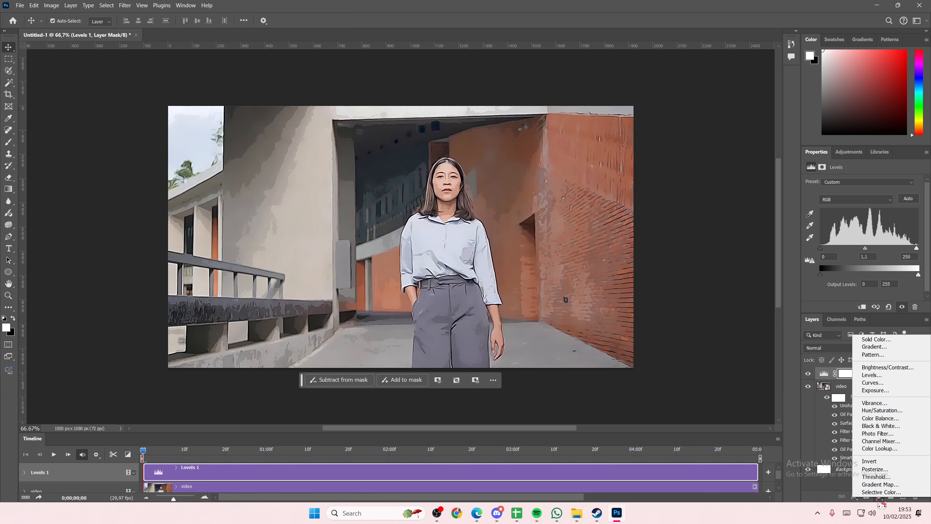
pyautogui.click(874, 403)
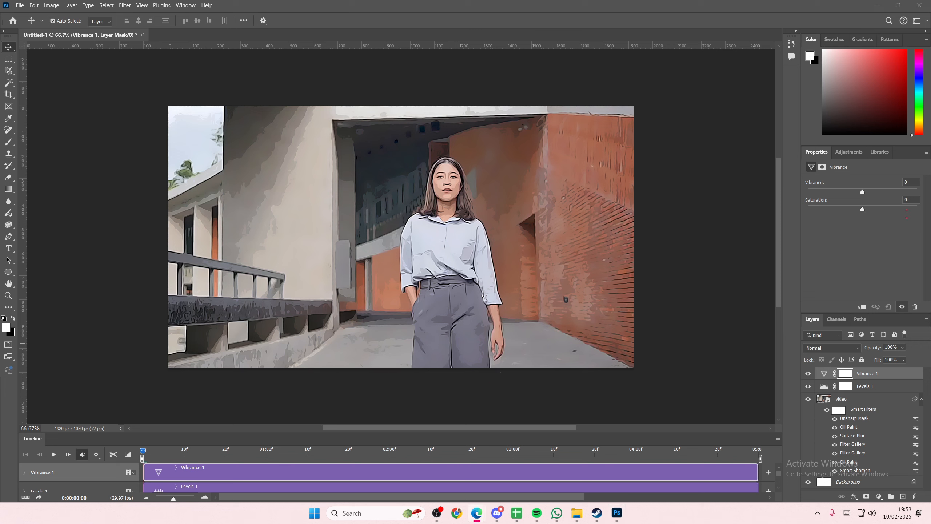
pyautogui.moveTo(916, 184); pyautogui.dragTo(879, 199)
pyautogui.write('2')
pyautogui.write('1')
# Add a Color Lookup adjustment layer above the Vibrance layer using the 3Strip.look 3DLUT file
pyautogui.click(880, 497)
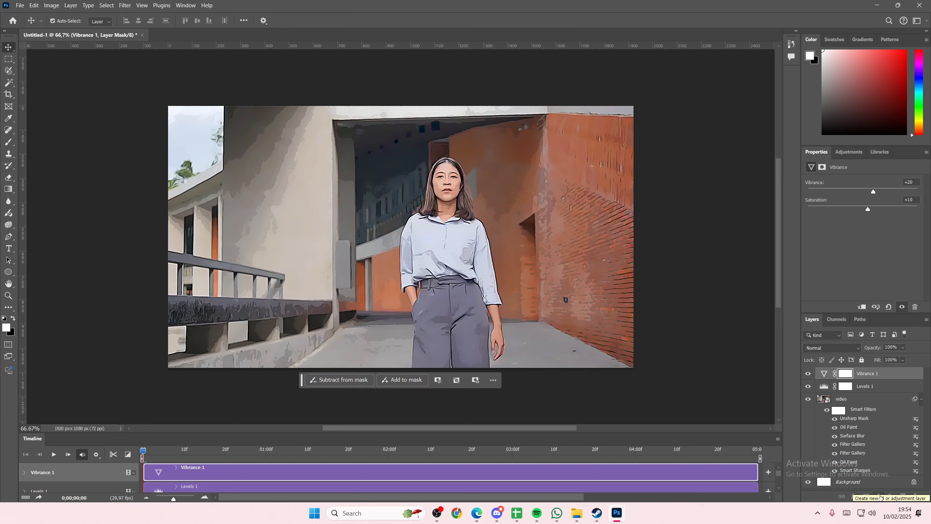
pyautogui.click(880, 497)
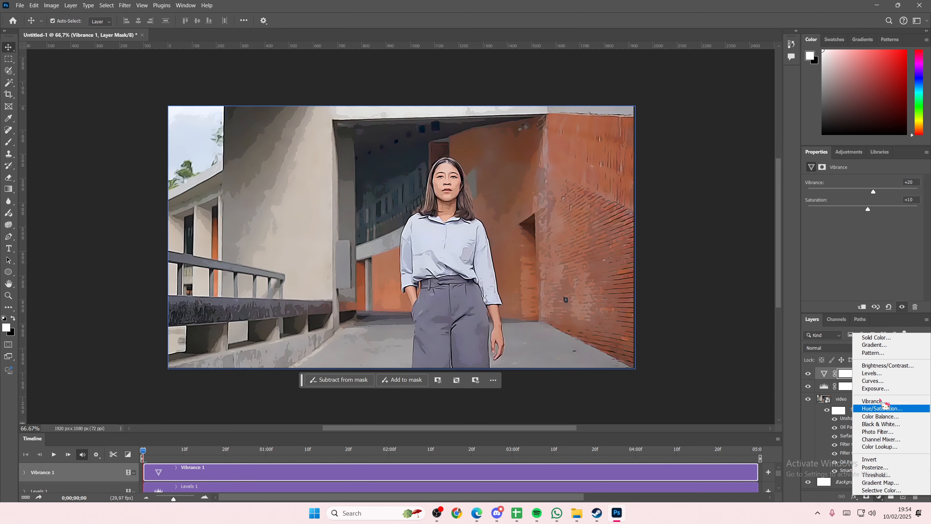
pyautogui.click(906, 446)
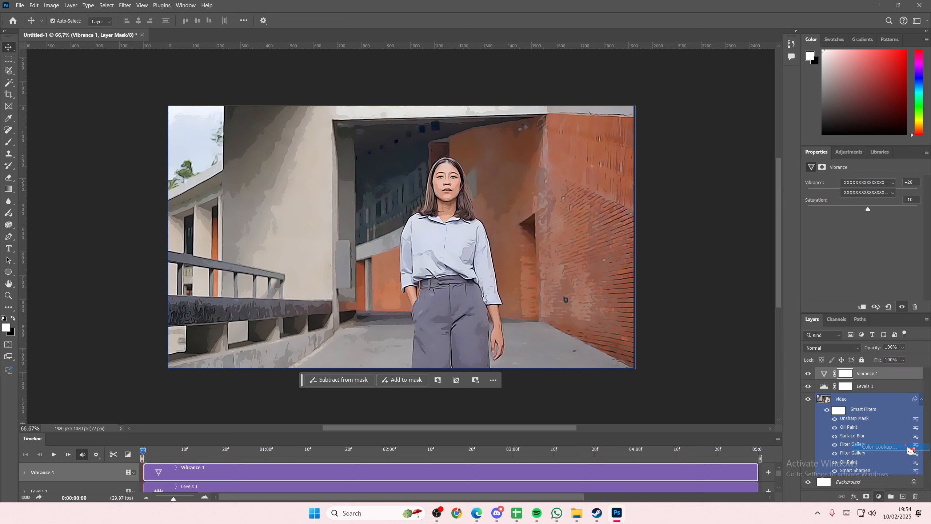
pyautogui.hotkey('alt', 'Tab')
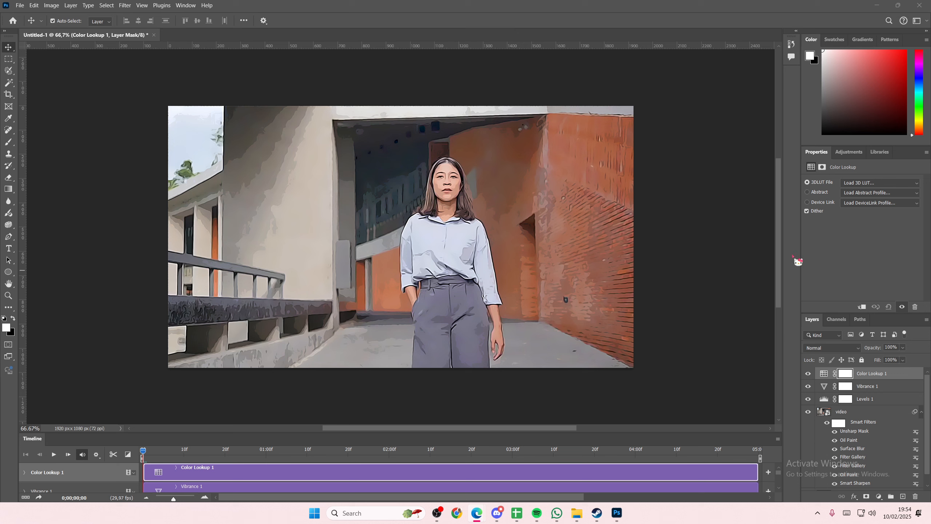
pyautogui.click(856, 183)
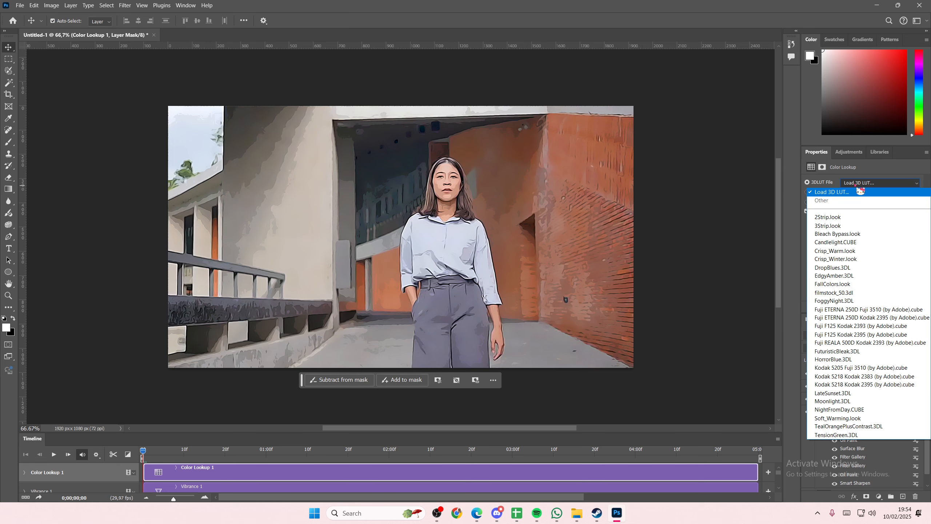
pyautogui.click(862, 225)
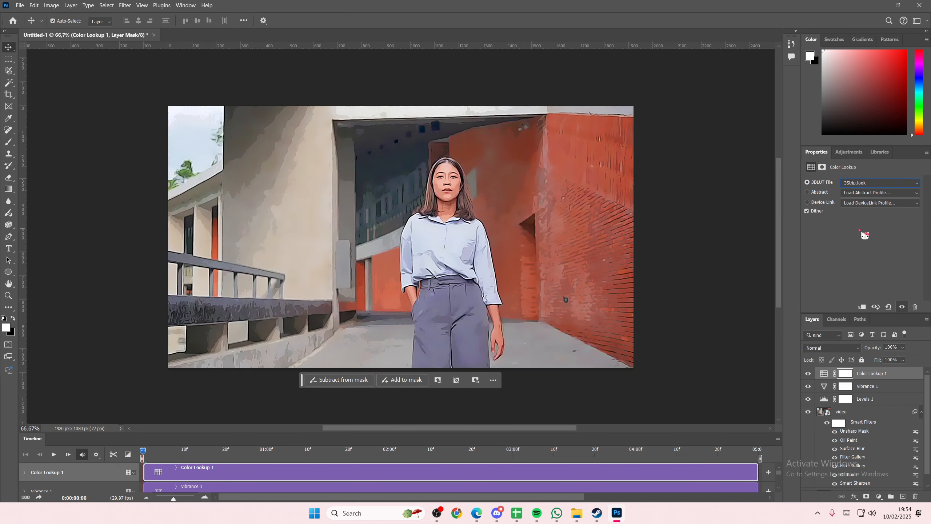
pyautogui.hotkey('alt', 'Tab')
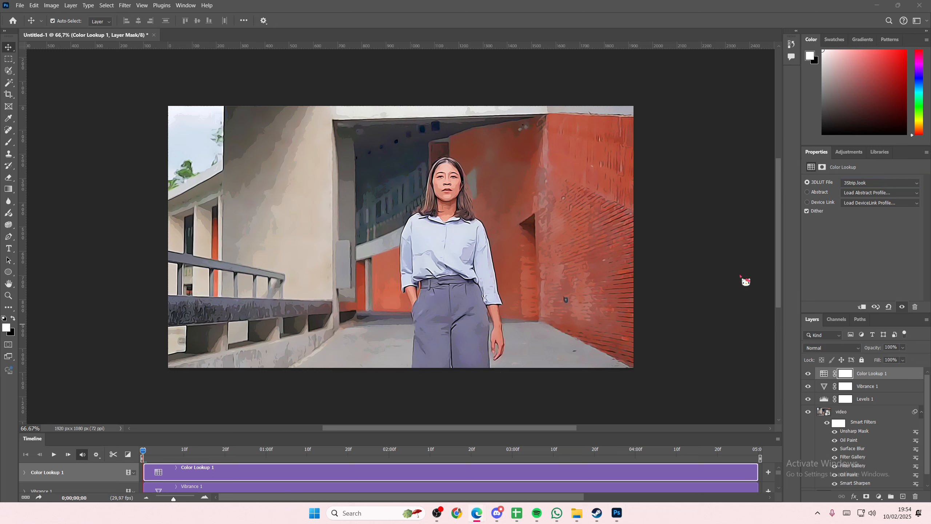
# Set the Color Lookup layer's blend mode to Overlay and its opacity to 25%, then deselect the layer
pyautogui.click(849, 151)
pyautogui.click(817, 151)
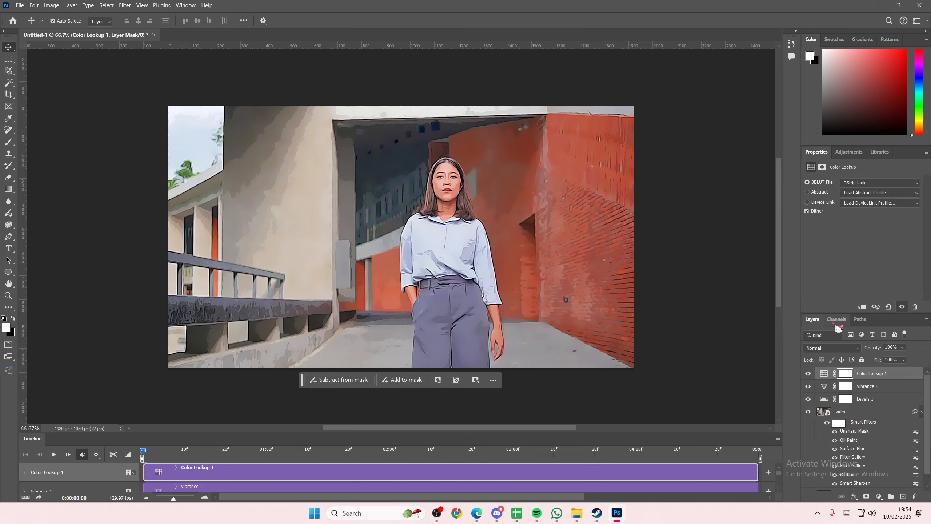
pyautogui.click(832, 348)
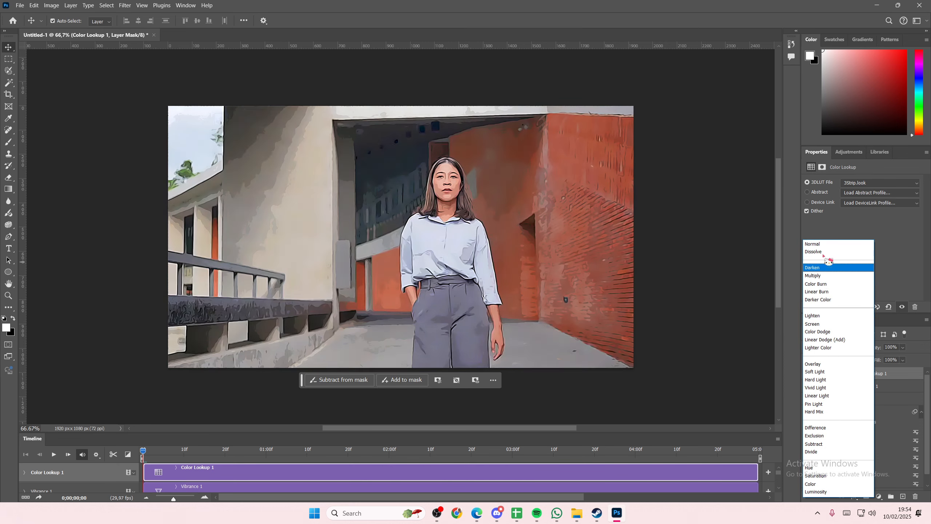
pyautogui.click(825, 363)
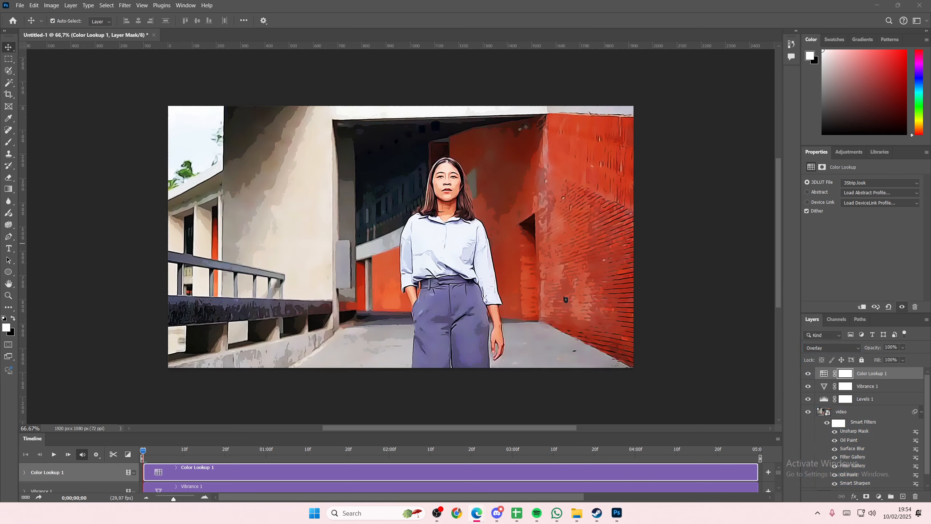
pyautogui.click(890, 349)
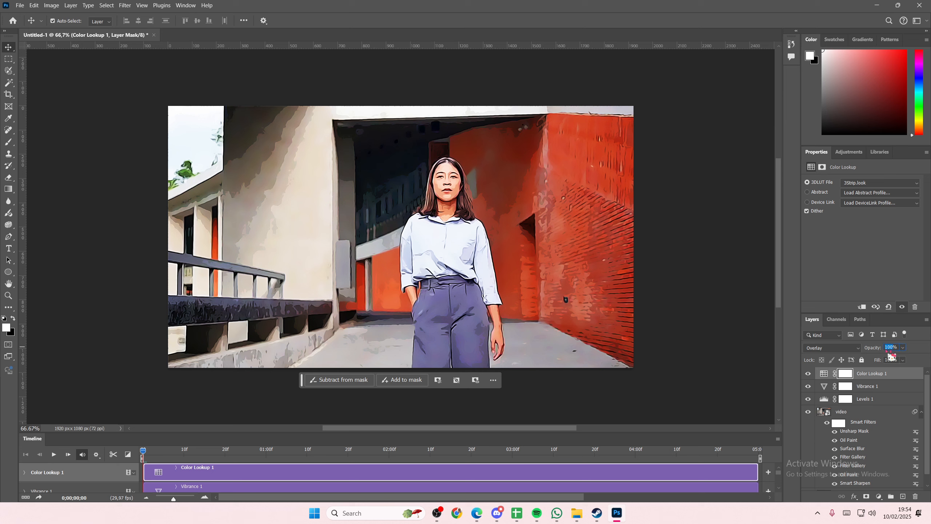
pyautogui.write('25')
pyautogui.press('Return')
pyautogui.click(45, 349)
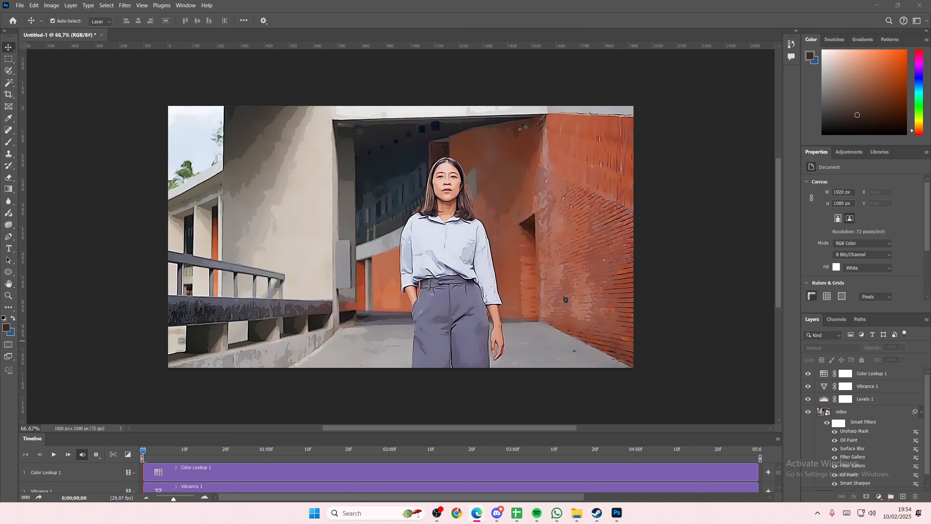
# Add a Selective Color adjustment layer at the top of the layer stack
pyautogui.click(879, 496)
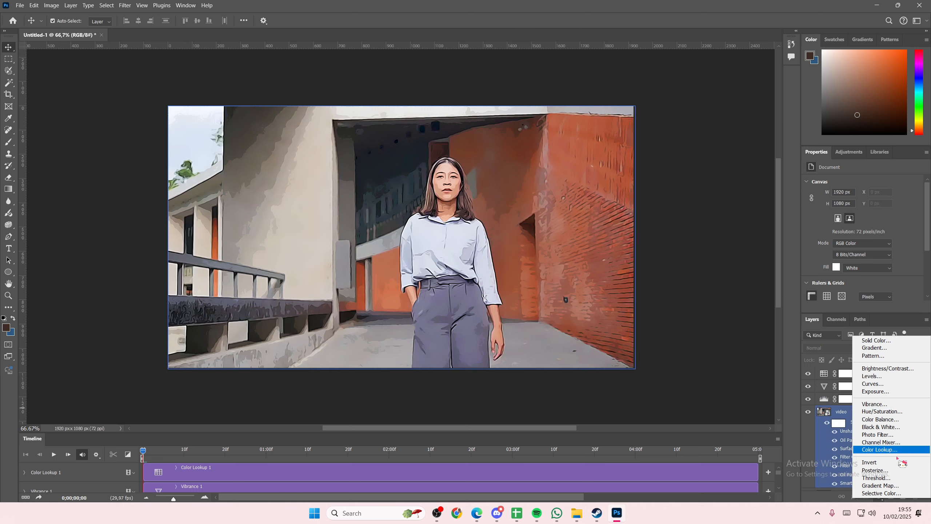
pyautogui.click(881, 493)
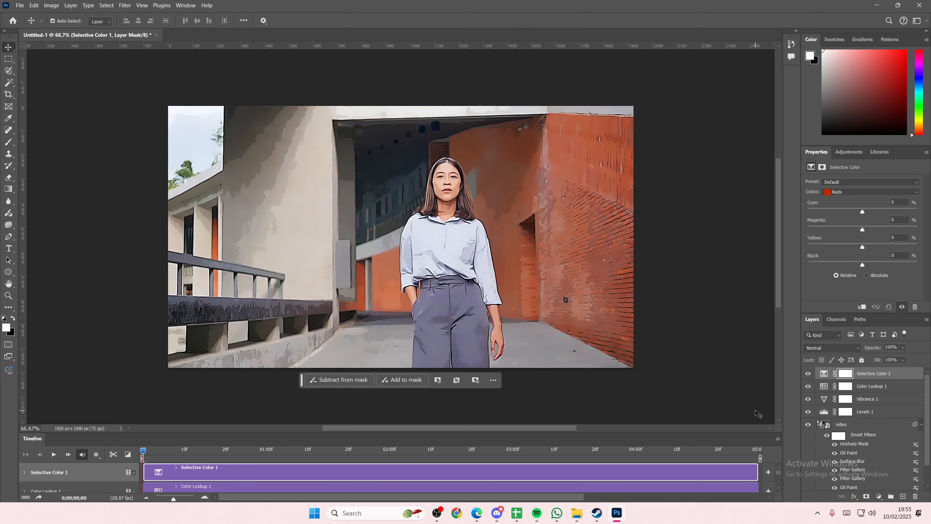
pyautogui.hotkey('alt', 'Tab')
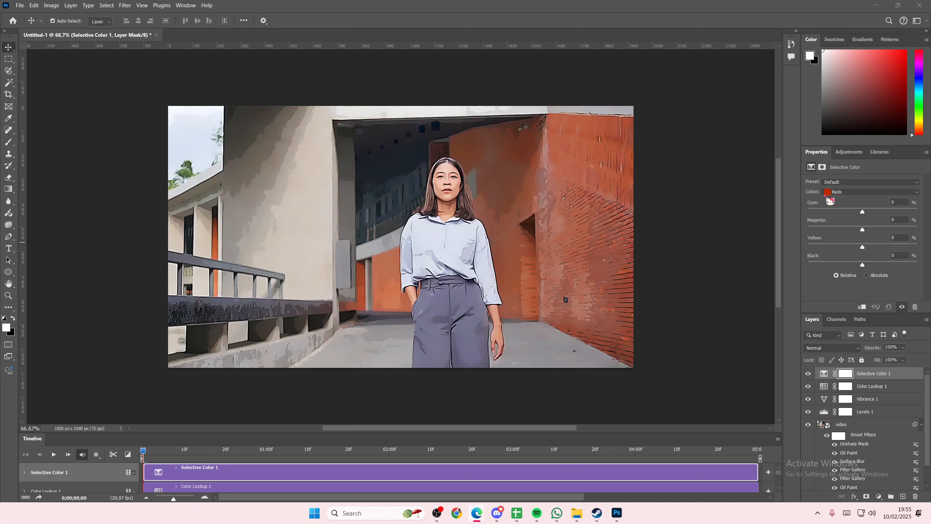
# Adjust the Whites in the Selective Color layer, setting Black to -48%
pyautogui.click(862, 192)
pyautogui.click(863, 192)
pyautogui.click(868, 249)
pyautogui.click(904, 206)
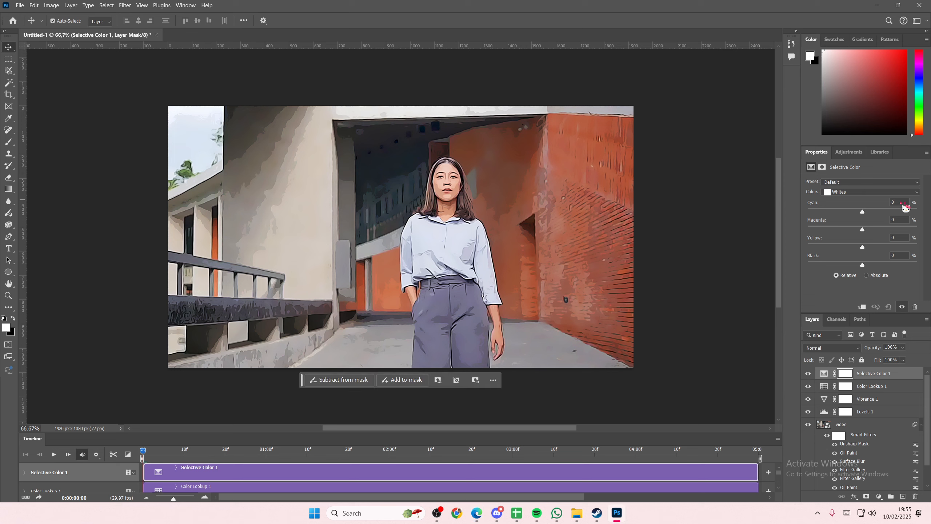
pyautogui.click(873, 209)
pyautogui.press('Tab')
pyautogui.press('Tab')
pyautogui.write('-')
pyautogui.press('Tab')
pyautogui.write('-48')
# For the Neutrals in the Selective Color layer, set Cyan to -2%, Magenta to -2% and Yellow to -5%, and lower Black slightly
pyautogui.click(851, 192)
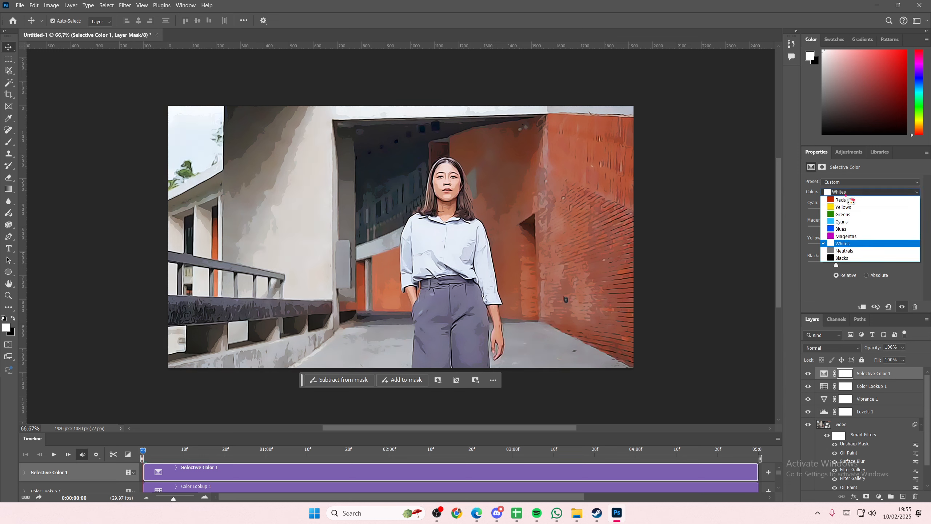
pyautogui.click(849, 250)
pyautogui.hotkey('alt', 'Tab')
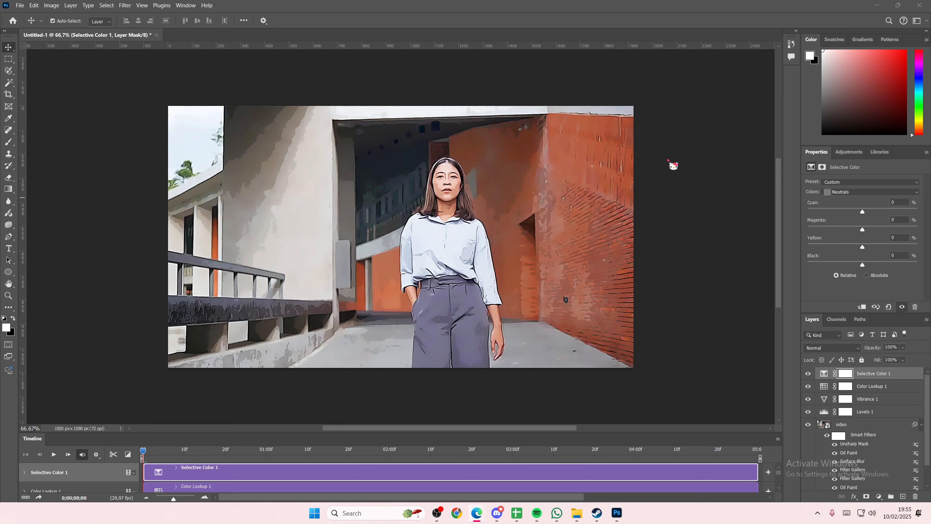
pyautogui.click(893, 208)
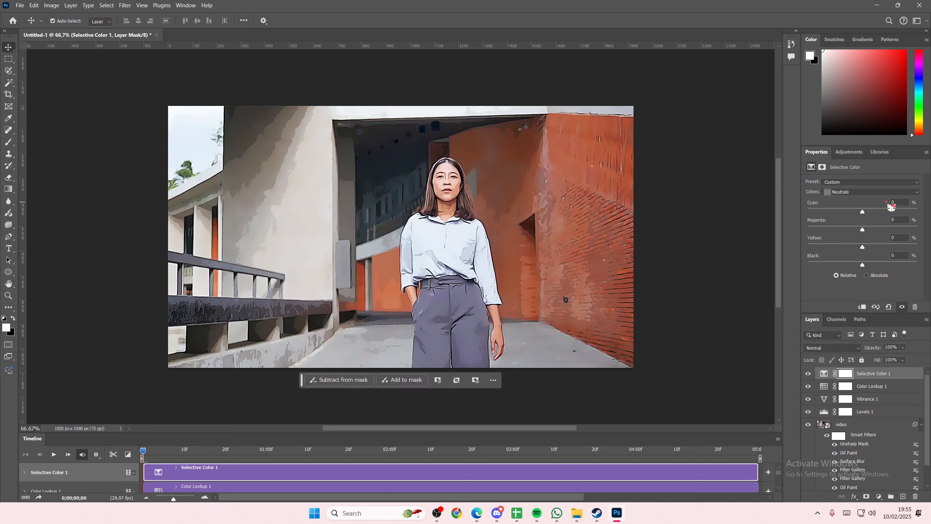
pyautogui.click(892, 205)
pyautogui.write('-2')
pyautogui.press('Tab')
pyautogui.write('-2')
pyautogui.press('Tab')
pyautogui.write('-5')
pyautogui.press('Tab')
# For the Blacks in the Selective Color layer, set Cyan to +6%, Magenta to +5% and Black to +7%
pyautogui.click(847, 191)
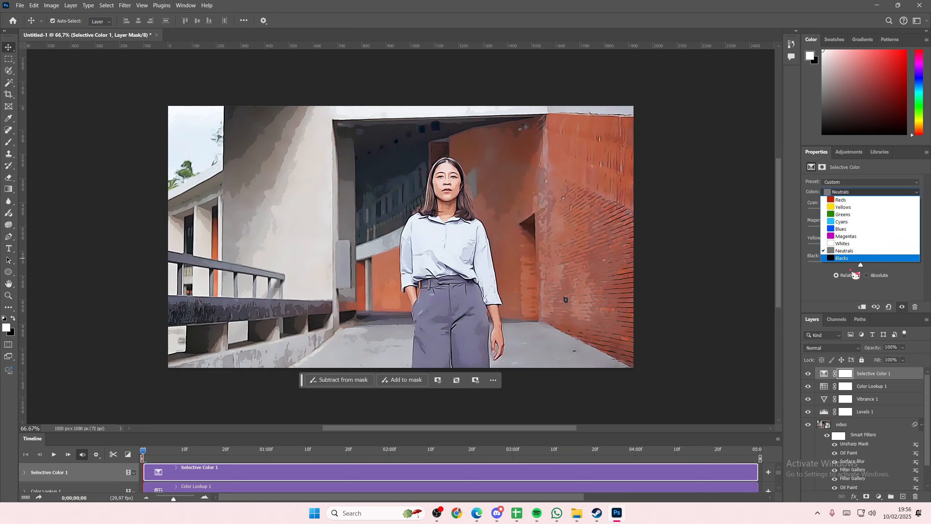
pyautogui.click(855, 258)
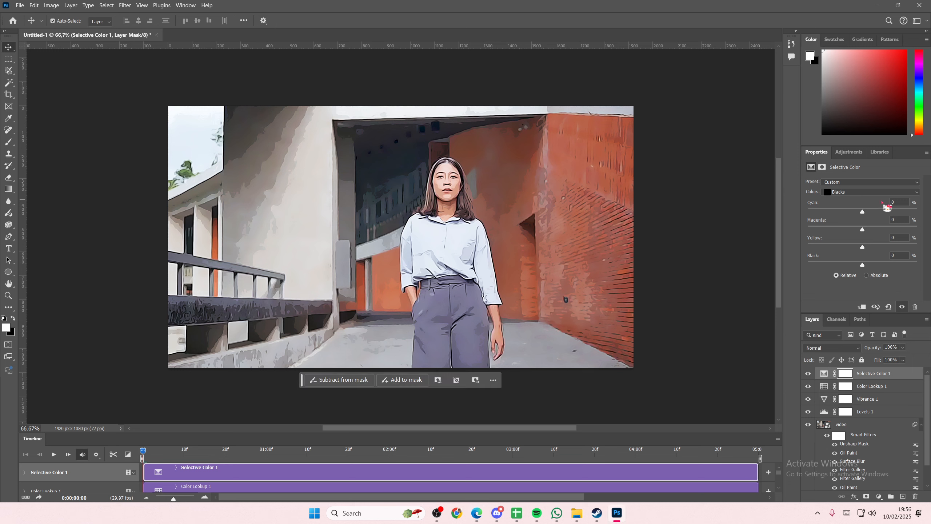
pyautogui.click(896, 203)
pyautogui.write('6')
pyautogui.click(900, 220)
pyautogui.write('5')
pyautogui.click(900, 257)
pyautogui.write('7')
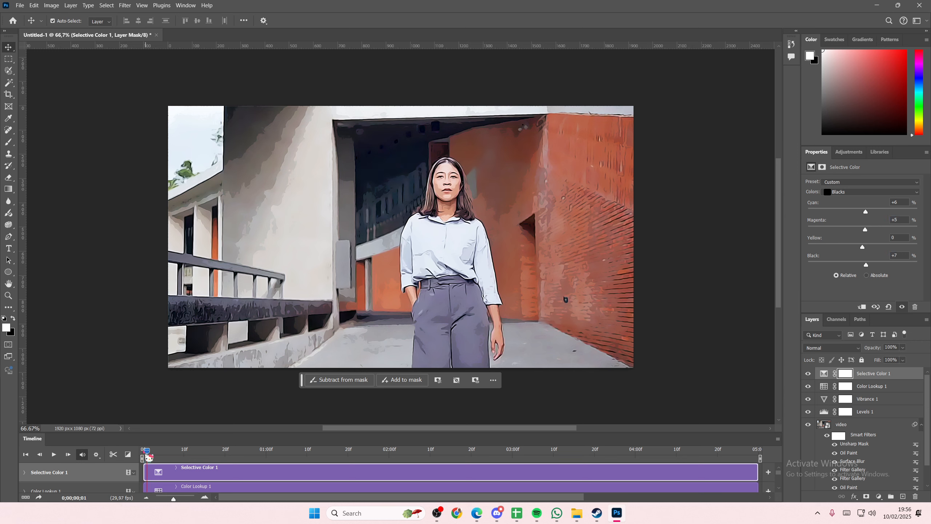
# Play the video from the start of the timeline to preview the cartoon effect, with the video layer selected partway through
pyautogui.moveTo(144, 453)
pyautogui.mouseDown()
pyautogui.moveTo(181, 458)
pyautogui.moveTo(132, 455)
pyautogui.mouseUp()
pyautogui.click(53, 454)
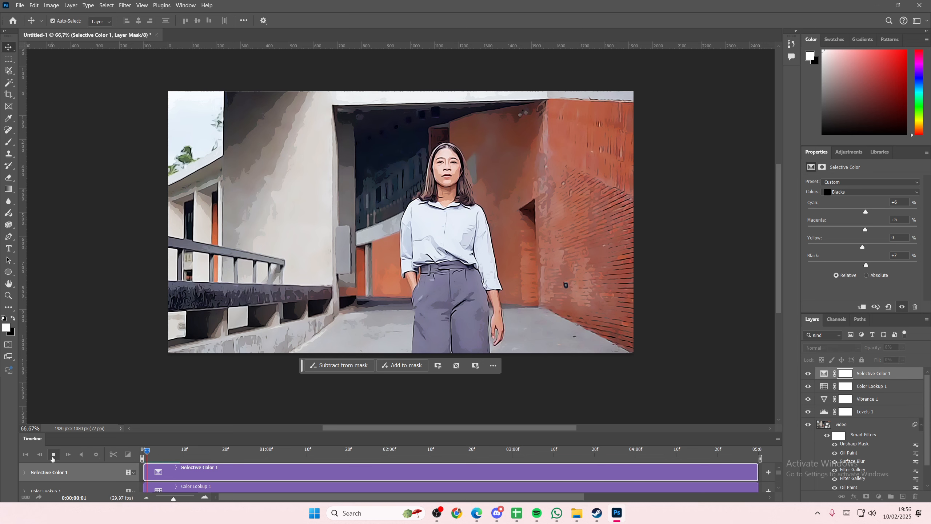
pyautogui.click(53, 455)
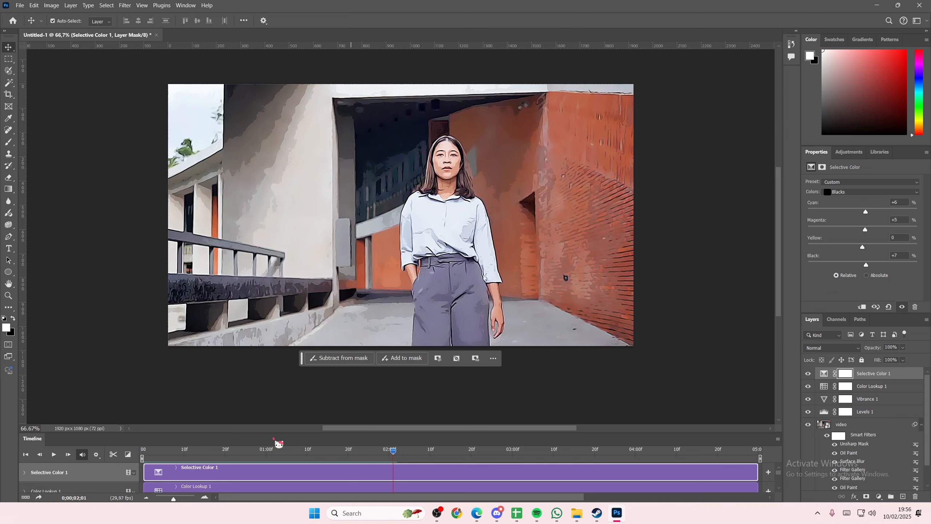
pyautogui.scroll(-5, 209, 484)
pyautogui.click(208, 473)
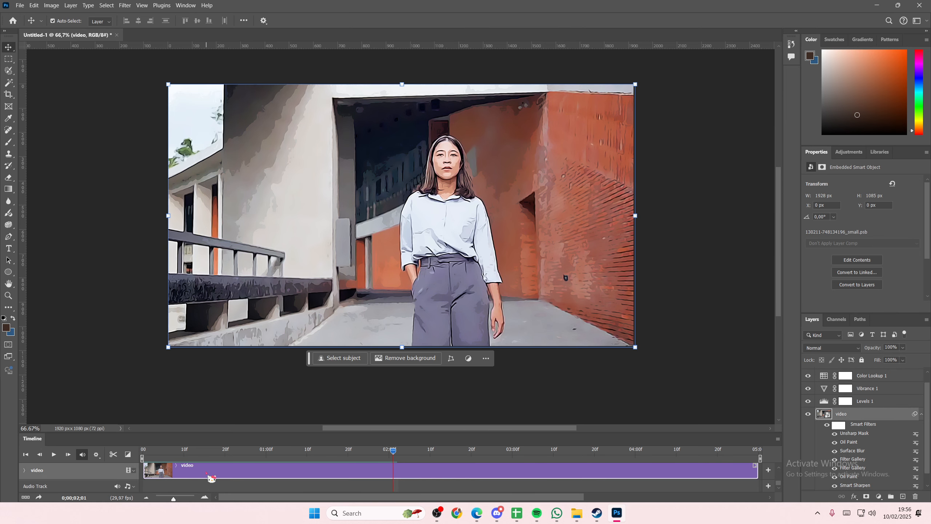
pyautogui.click(55, 455)
pyautogui.scroll(5, 521, 481)
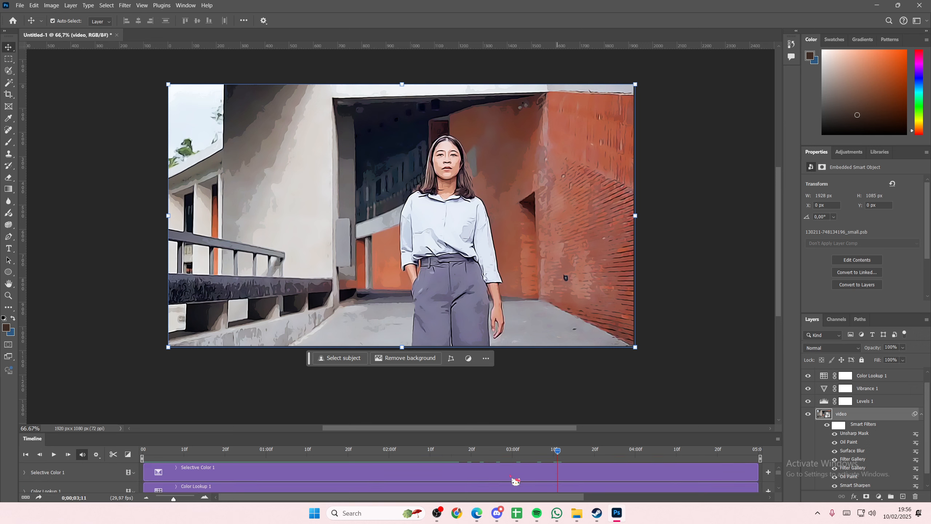
pyautogui.hotkey('alt', 'Tab')
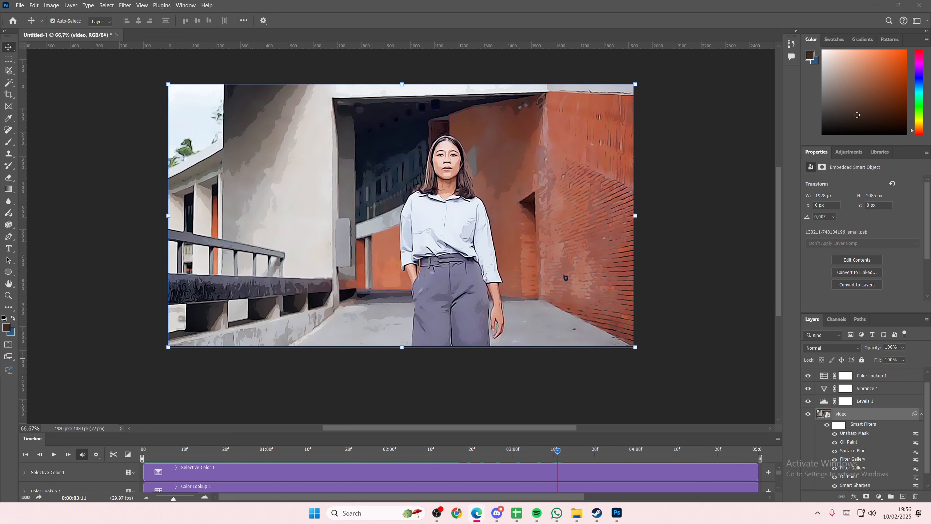
pyautogui.hotkey('alt', 'Tab')
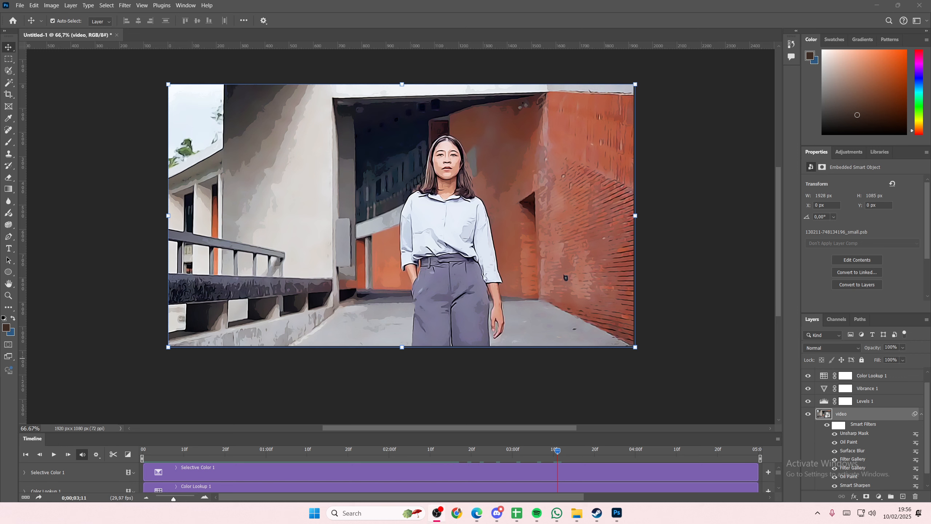